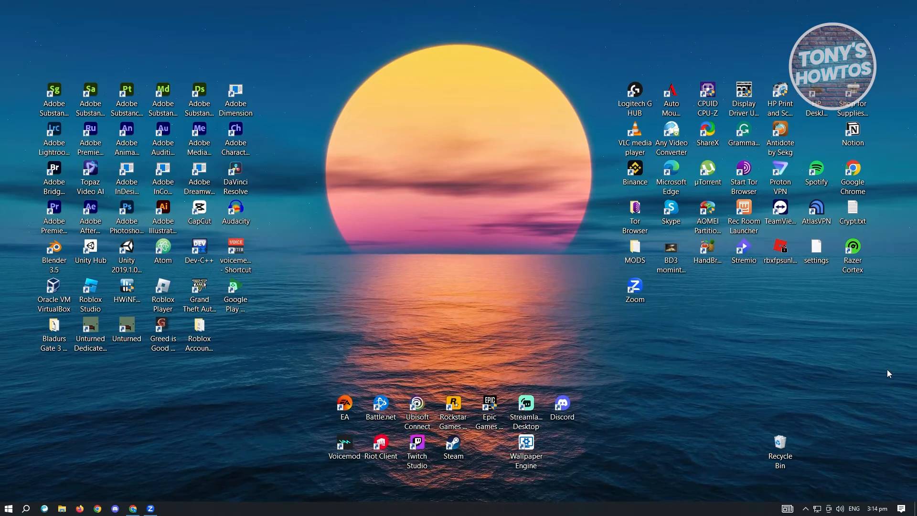
Launch Zoom, dismiss the Activity Center popup and start a new meeting.
left_click(149, 507)
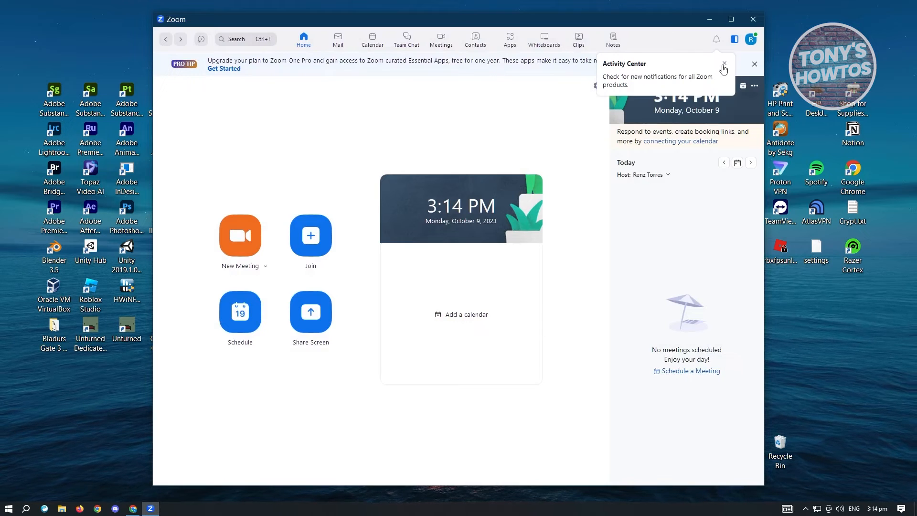
left_click(723, 65)
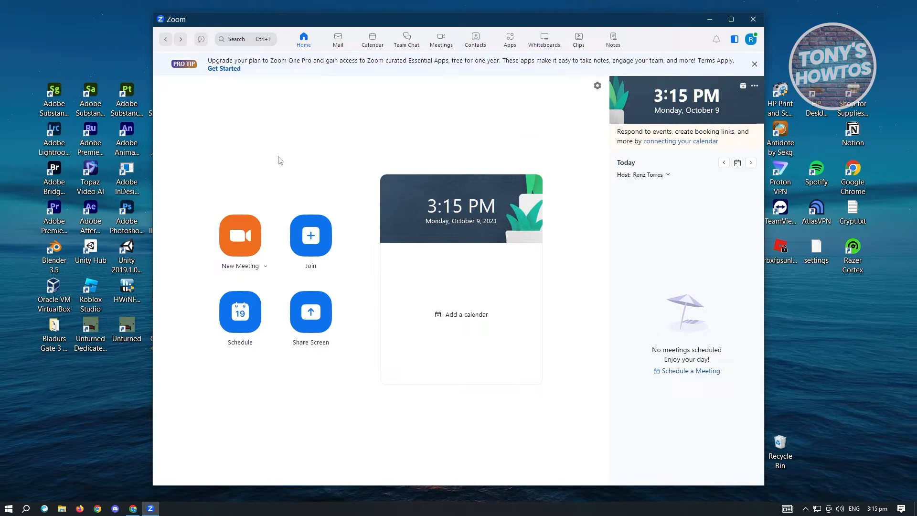
left_click(232, 243)
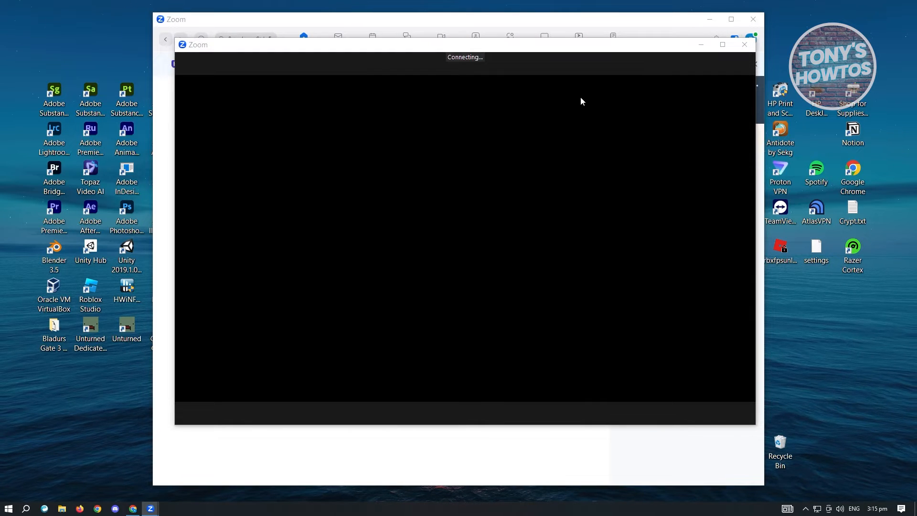
Join the meeting with computer audio and nudge the meeting window to the right.
left_click(709, 21)
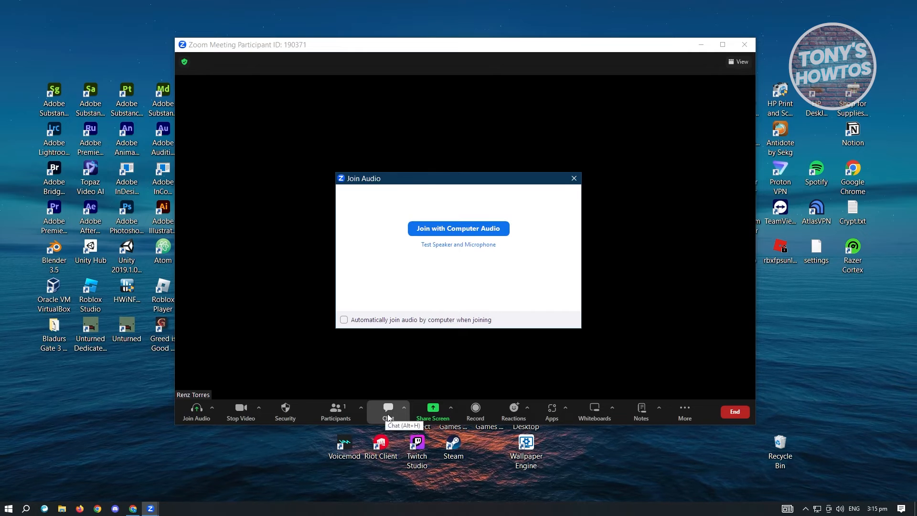
left_click(459, 228)
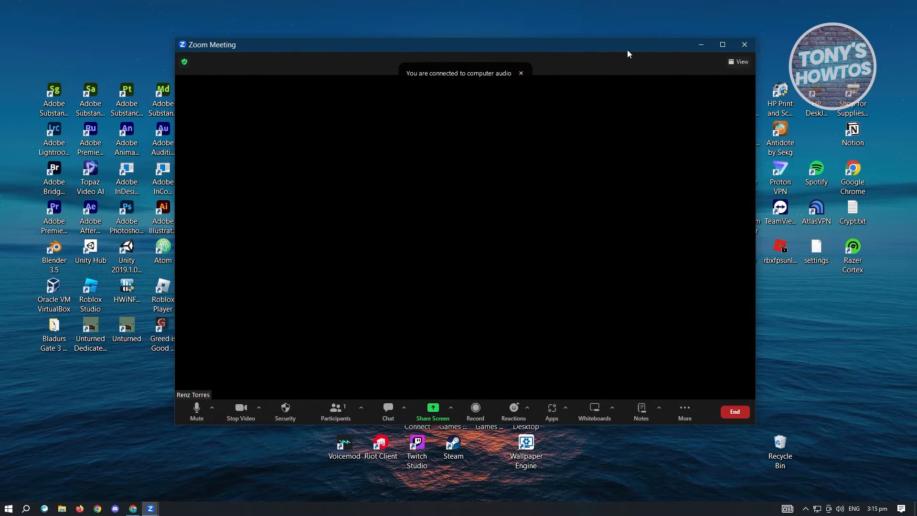
left_click_drag(625, 47, 648, 47)
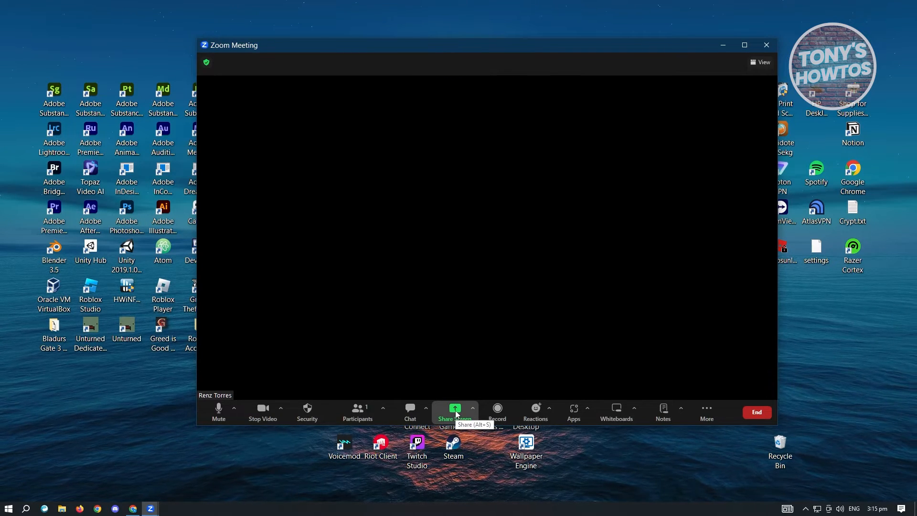
Share a blank whiteboard in the meeting and switch to the Select tool.
left_click(463, 408)
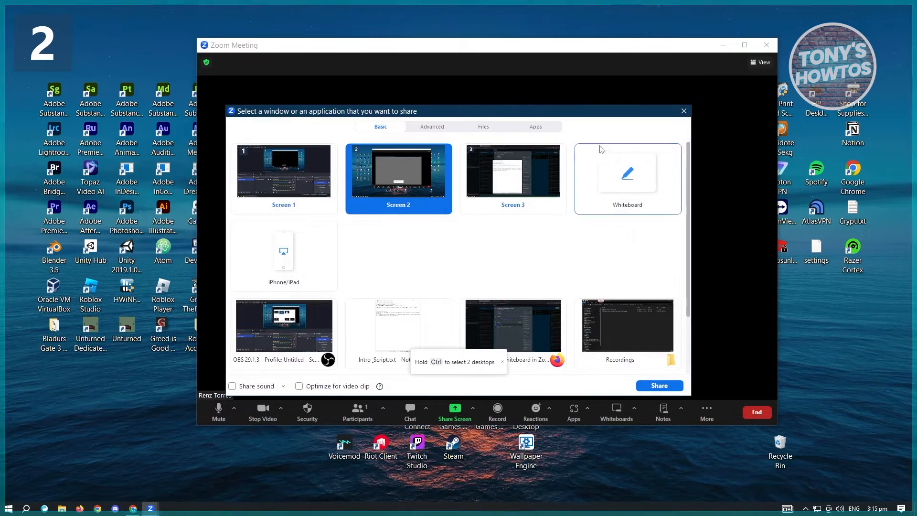
left_click(618, 178)
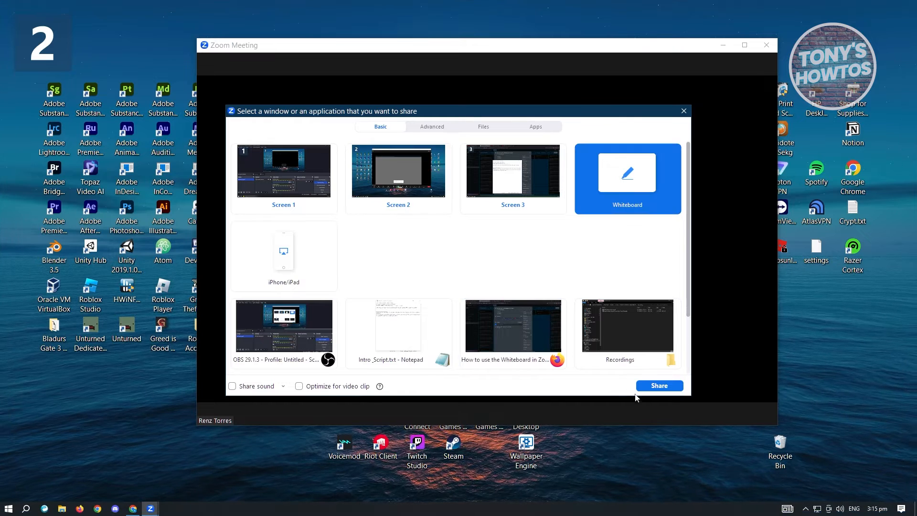
left_click(666, 386)
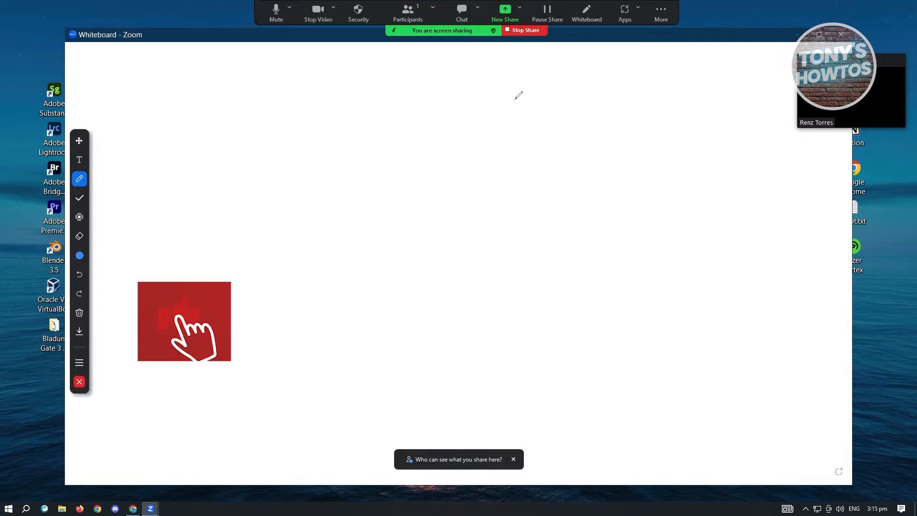
left_click(79, 141)
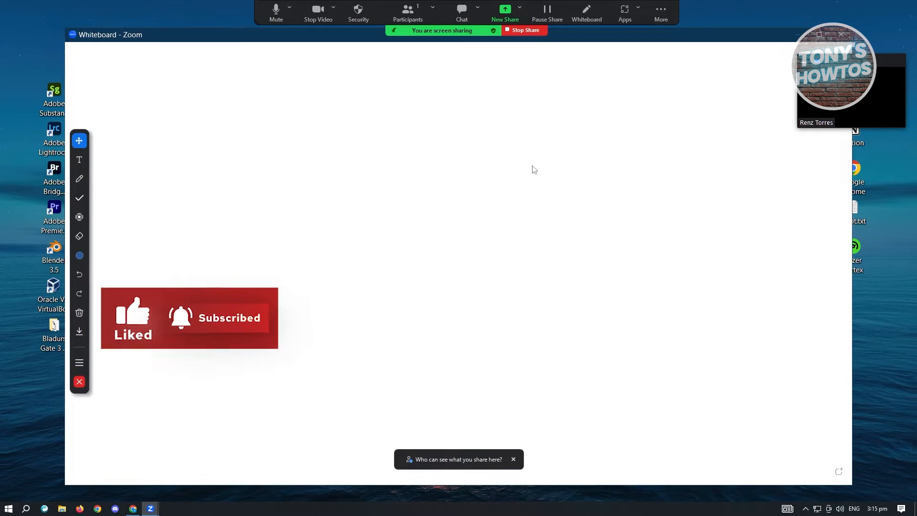
left_click_drag(190, 107, 662, 236)
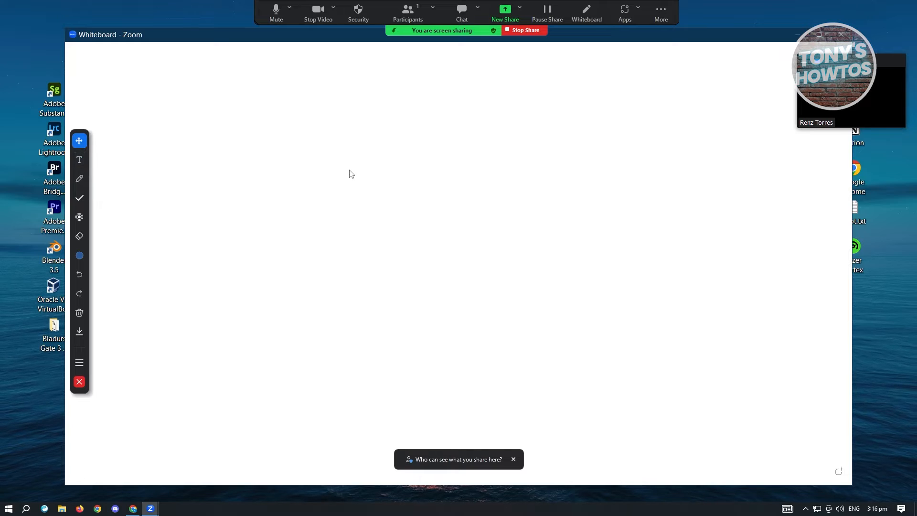
left_click_drag(672, 136, 334, 315)
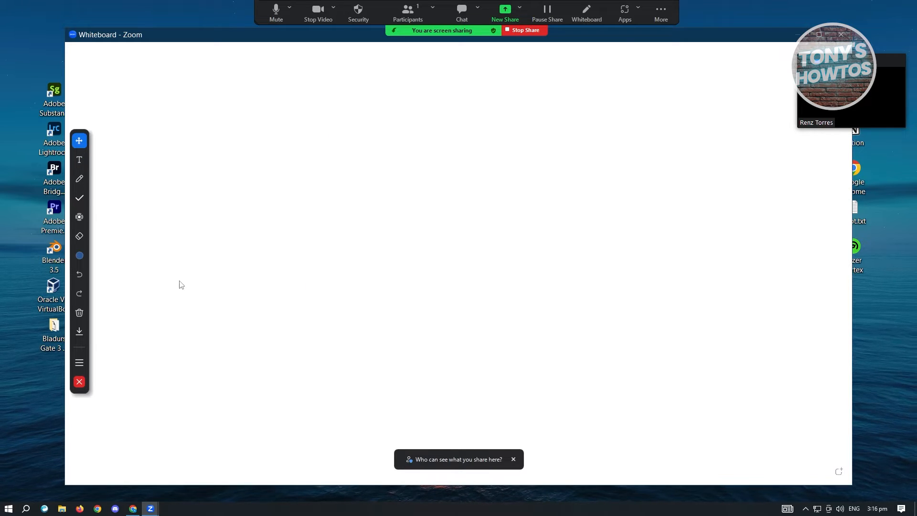
Draw a blue freehand loop with the pen in the board's left half.
left_click(81, 180)
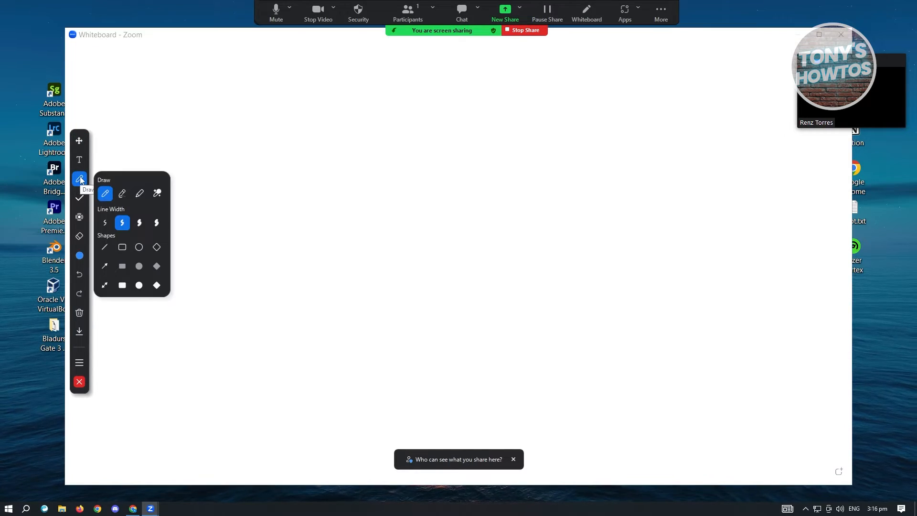
left_click(336, 142)
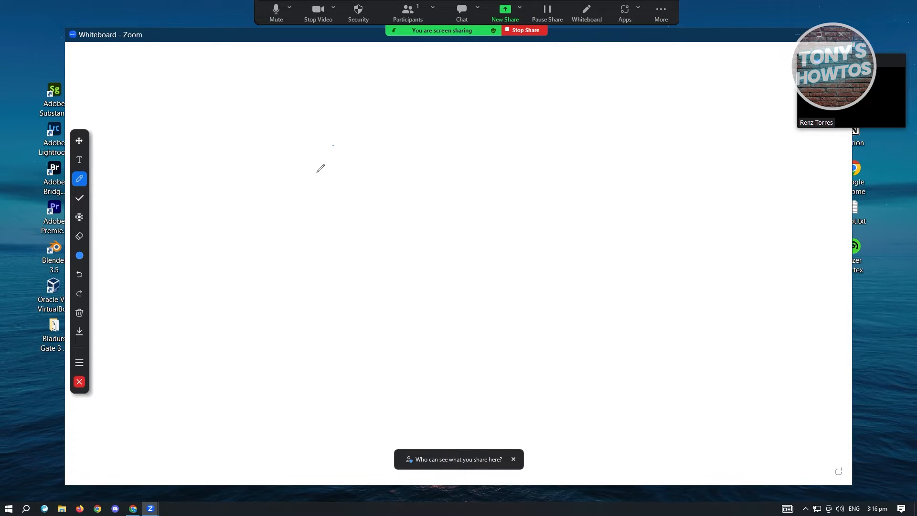
mouse_move(318, 170)
left_mouse_down()
mouse_move(438, 119)
mouse_move(262, 210)
mouse_move(458, 249)
mouse_move(247, 199)
left_mouse_up()
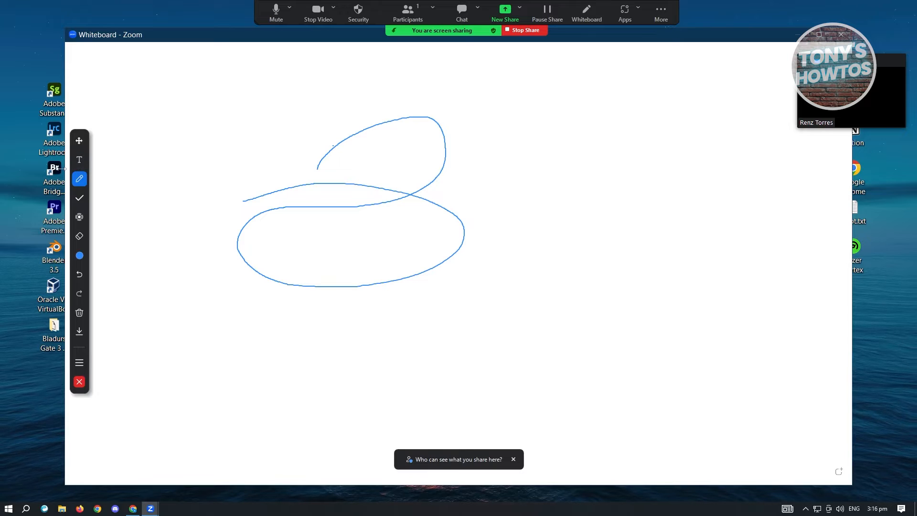
Draw a thick light-blue highlighter curve left of the loop.
left_click(81, 182)
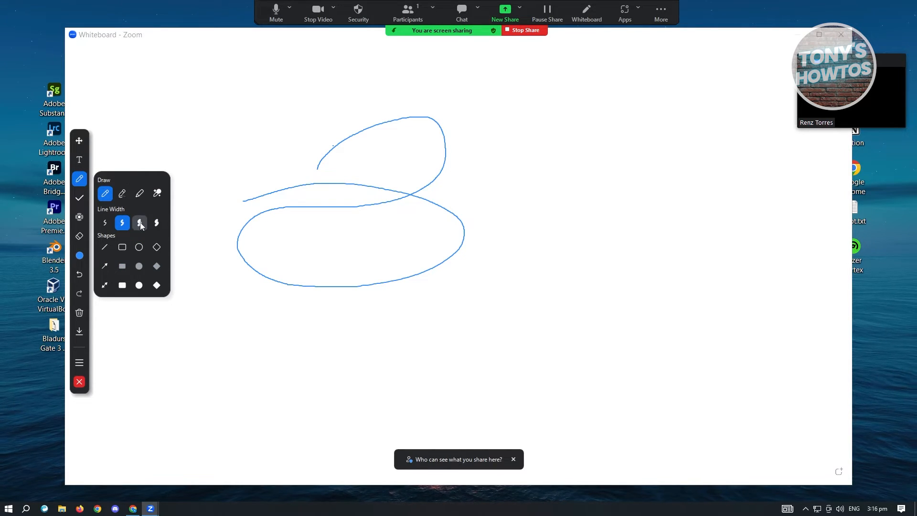
left_click(142, 193)
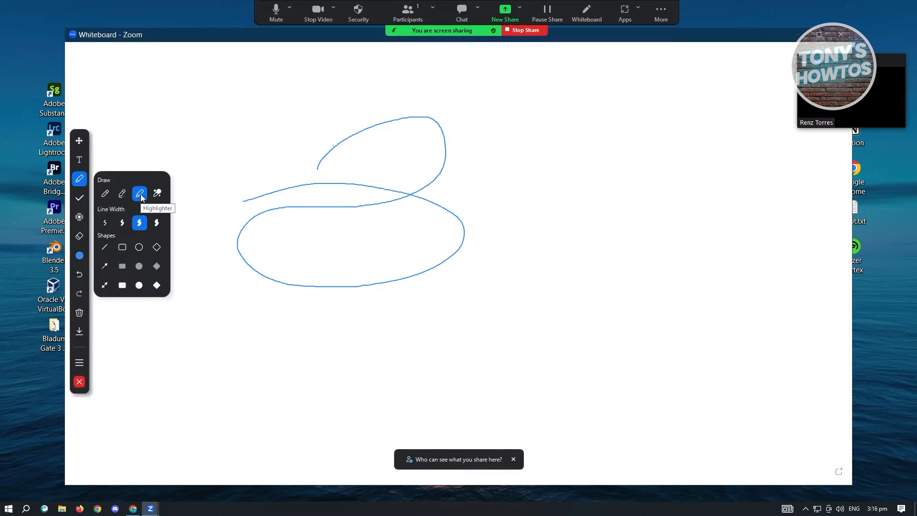
left_click_drag(191, 164, 212, 281)
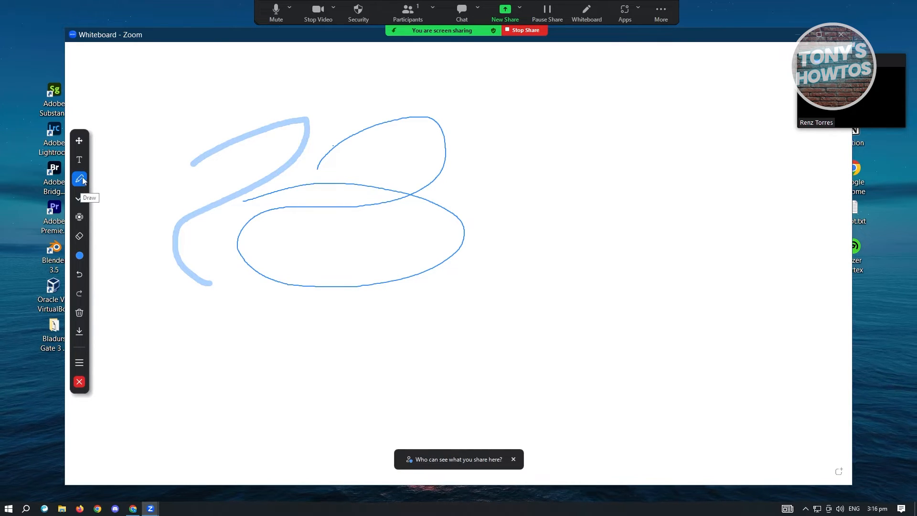
Stamp a green checkmark near the top of the board.
left_click(80, 199)
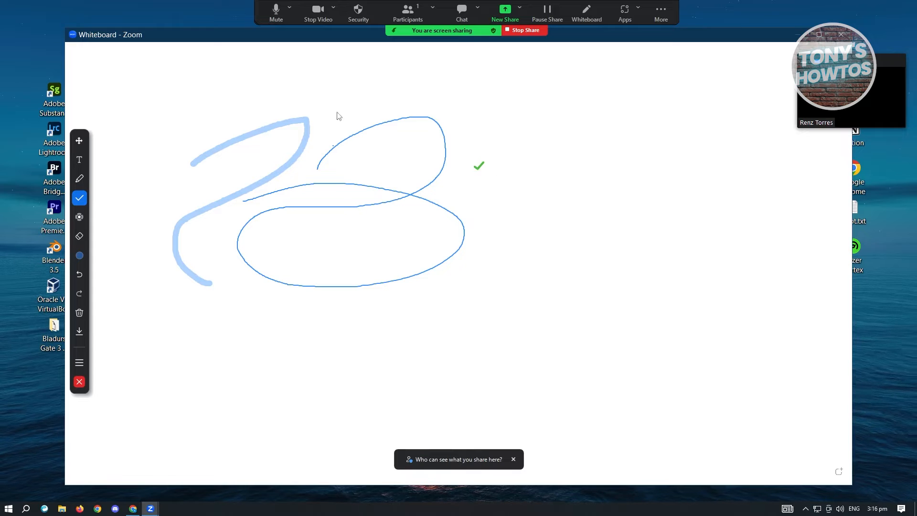
left_click(370, 93)
Stamp another checkmark near the top, then switch through the arrow stamp to the cross stamp.
left_click(510, 101)
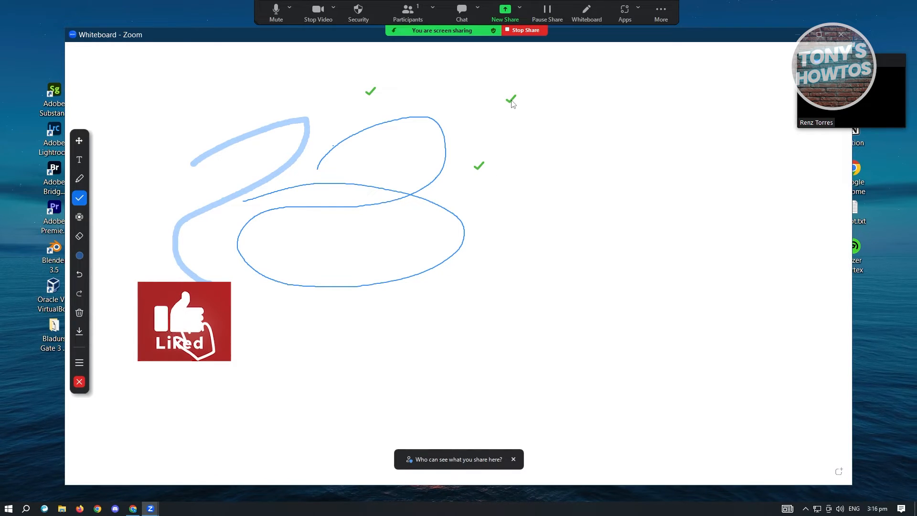
left_click(79, 198)
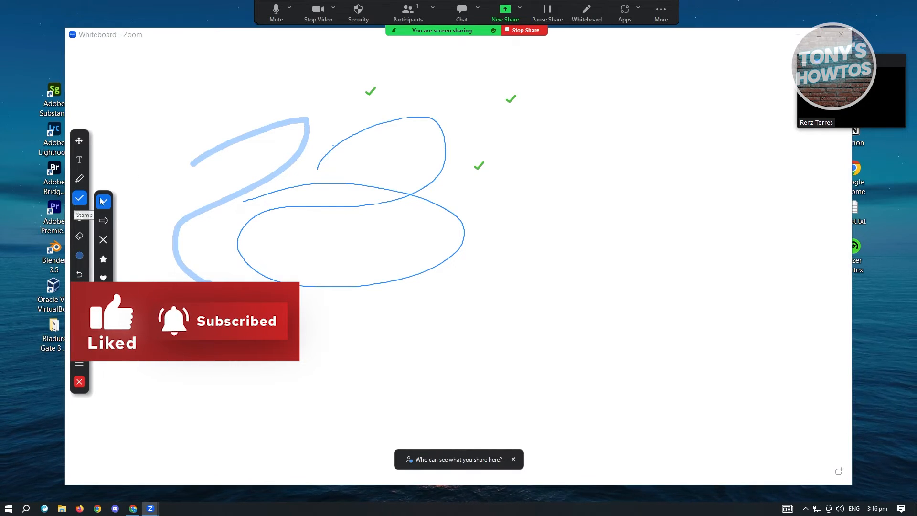
left_click(104, 221)
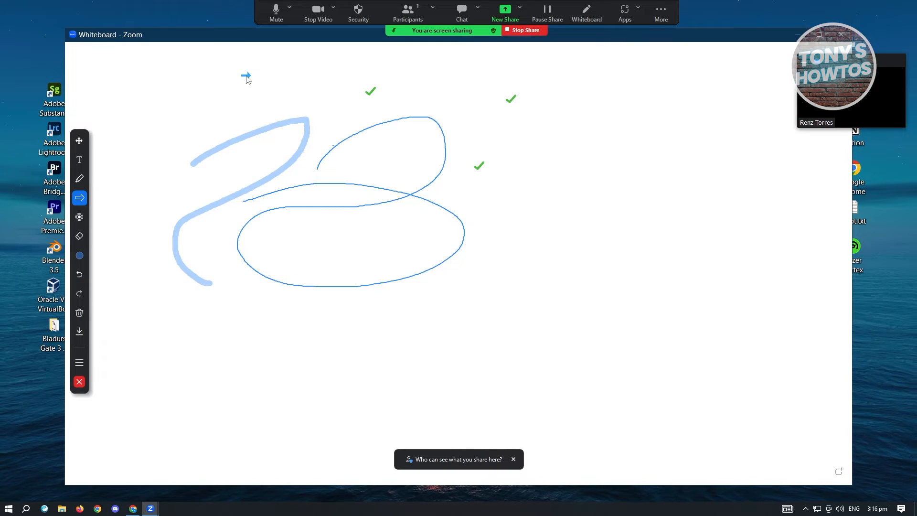
left_click(79, 198)
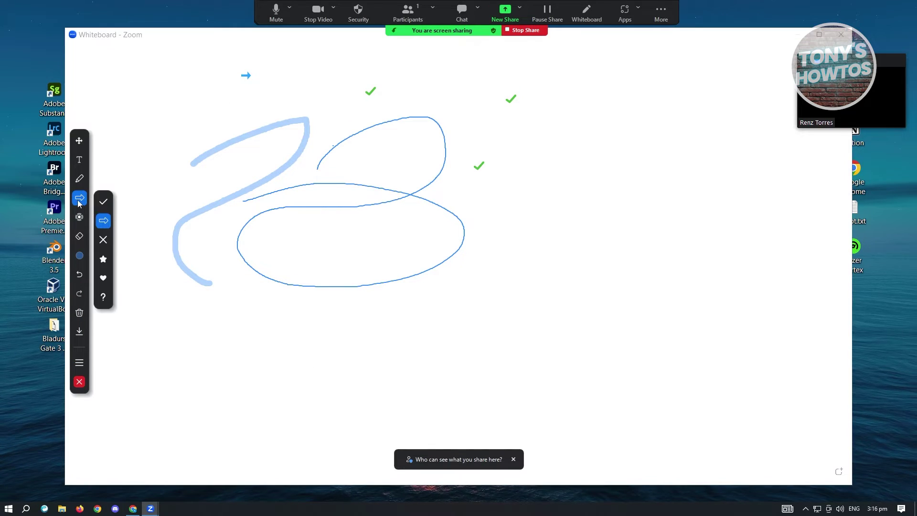
left_click(104, 243)
Stamp red crosses beside and below the check marks.
left_click(491, 135)
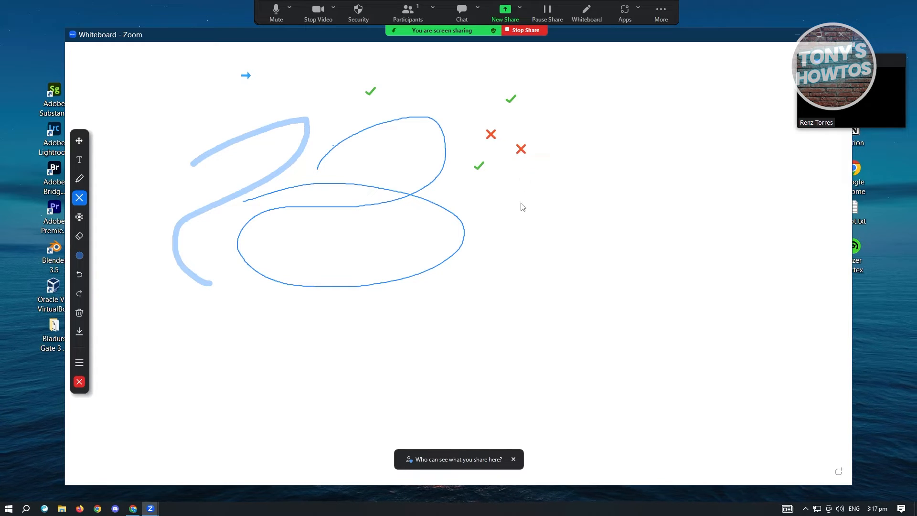
left_click(483, 203)
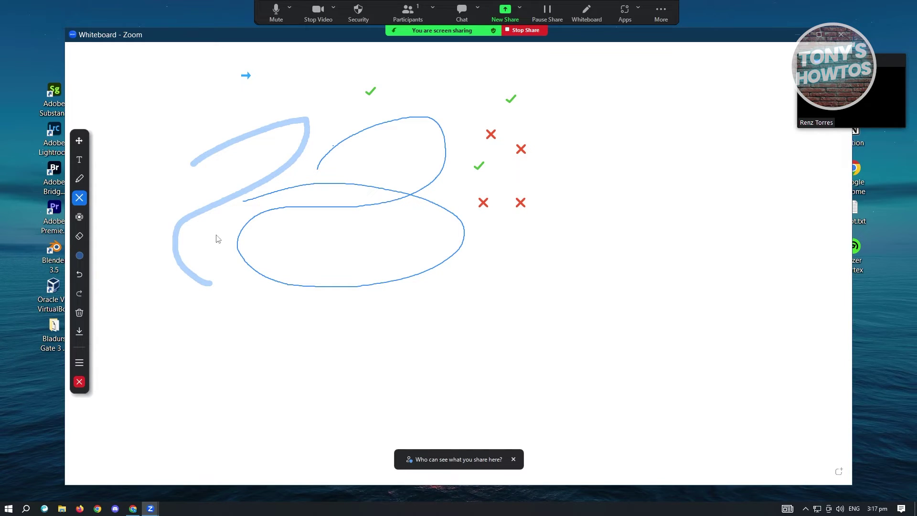
left_click(79, 216)
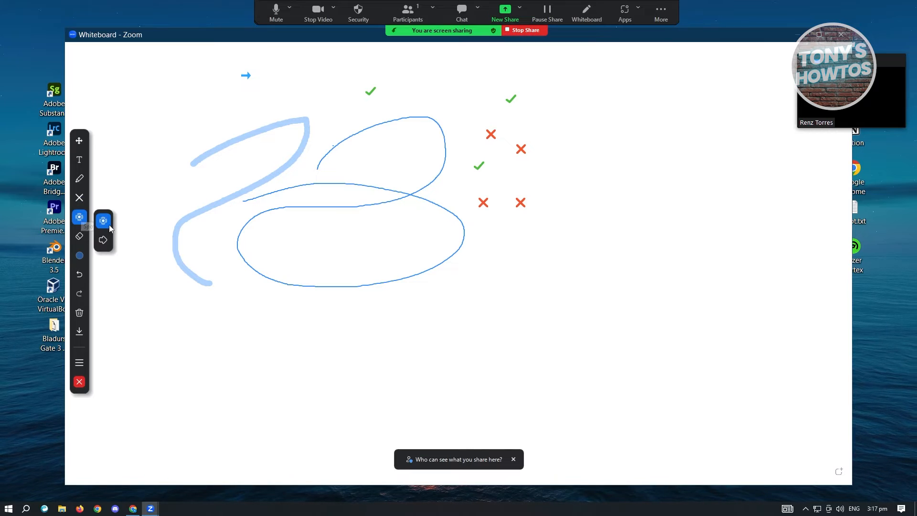
Turn the pointer into a spotlight, then switch to the eraser.
left_click(103, 223)
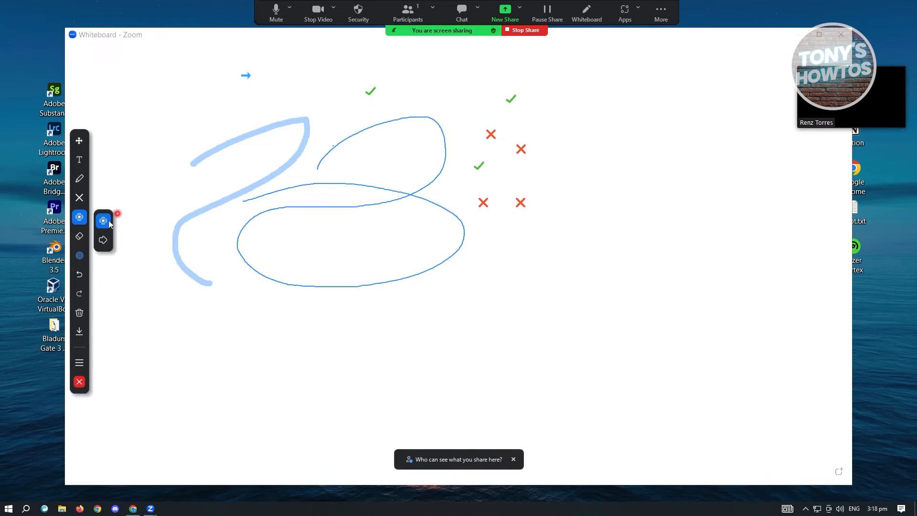
left_click(85, 237)
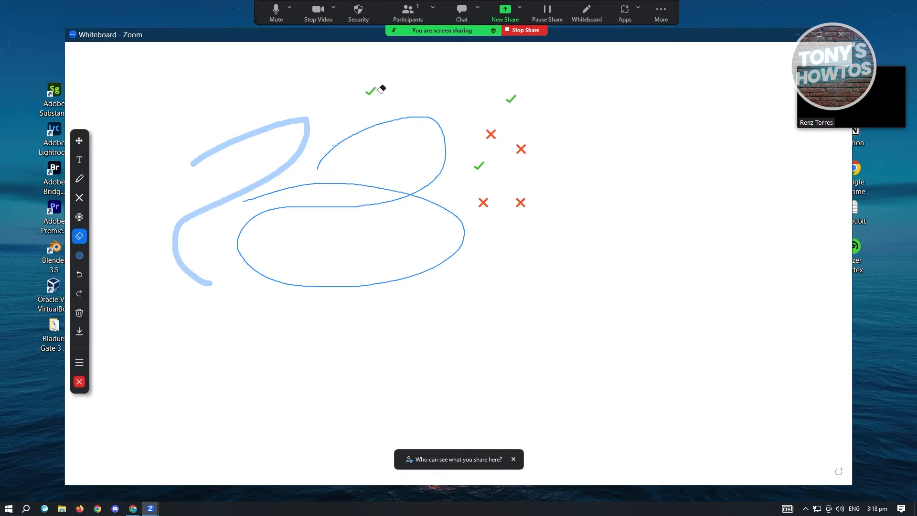
Erase the check mark, the four red crosses and the thick light-blue stroke.
left_click(512, 98)
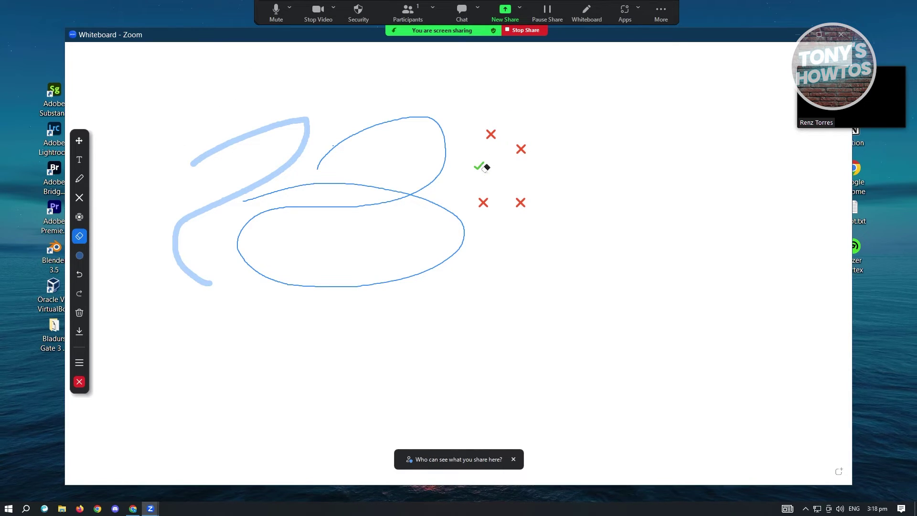
left_click(493, 134)
left_click(522, 149)
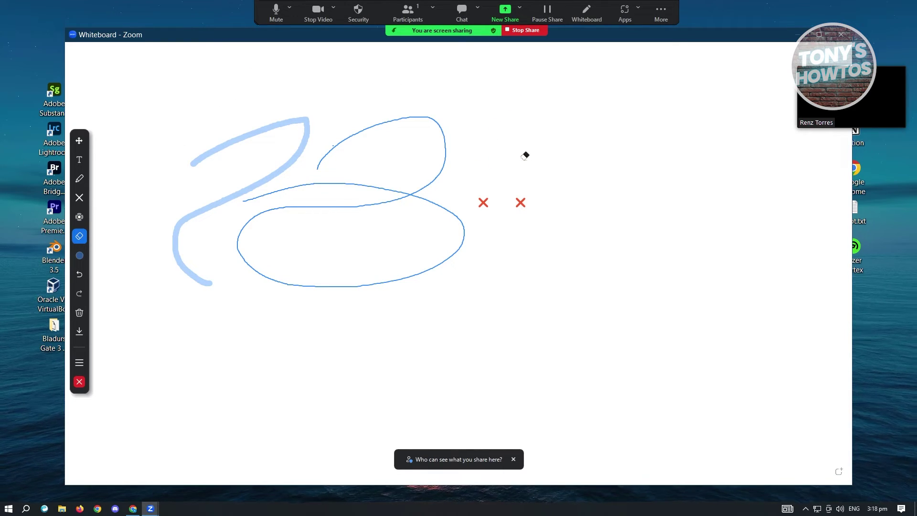
left_click(521, 202)
left_click(485, 203)
left_click(308, 121)
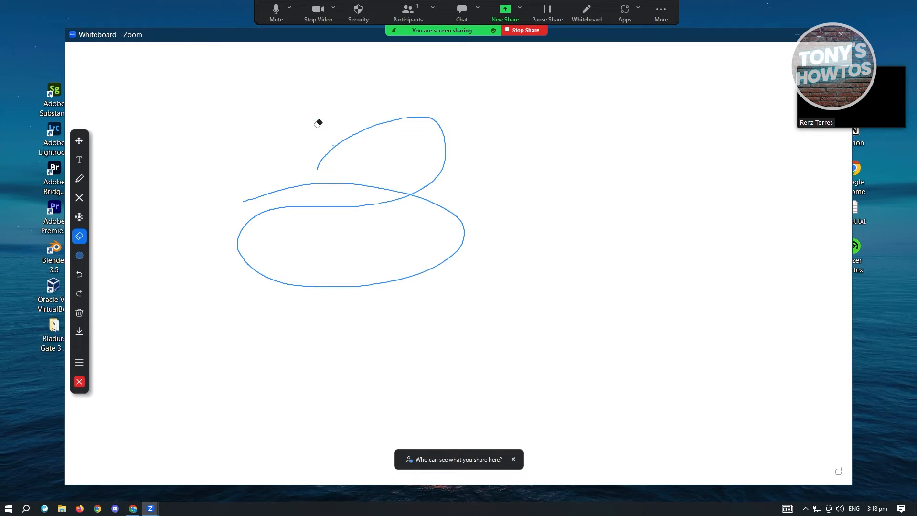
Undo to bring back the erased thick light-blue stroke, keeping both blue drawings.
left_click(80, 259)
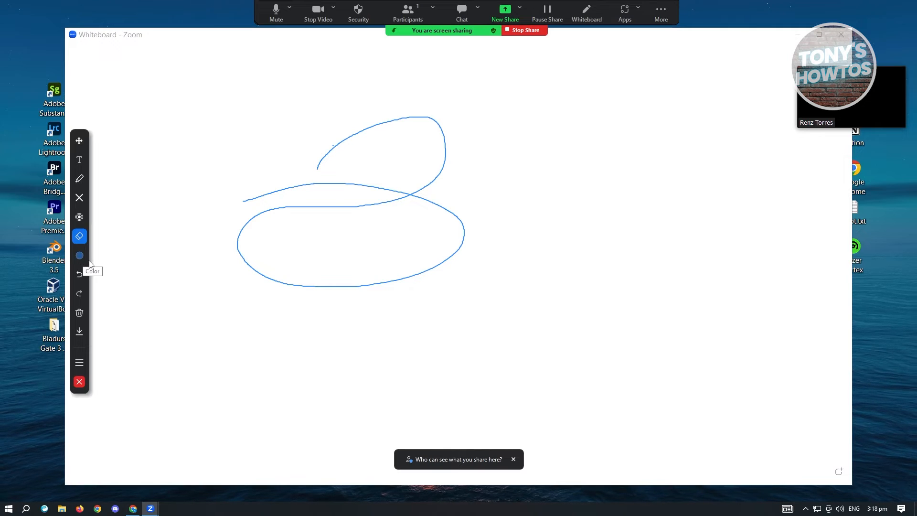
left_click(80, 140)
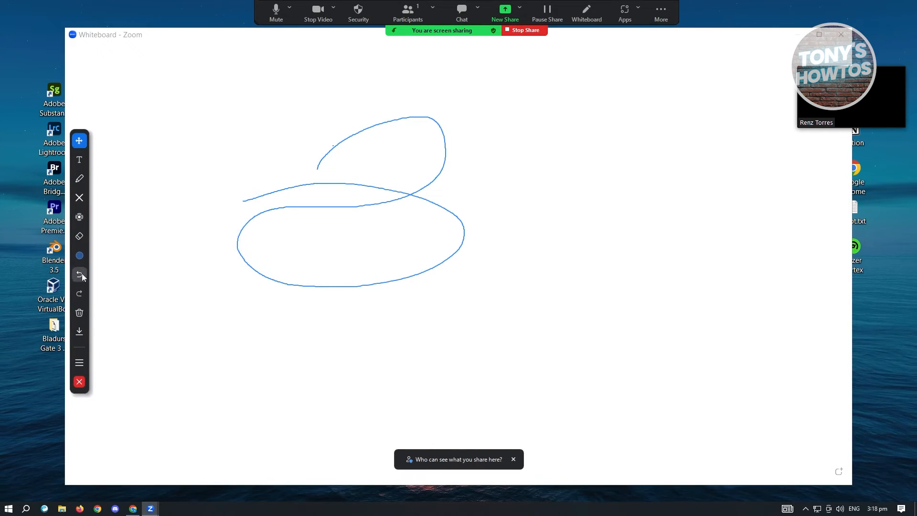
left_click(79, 276)
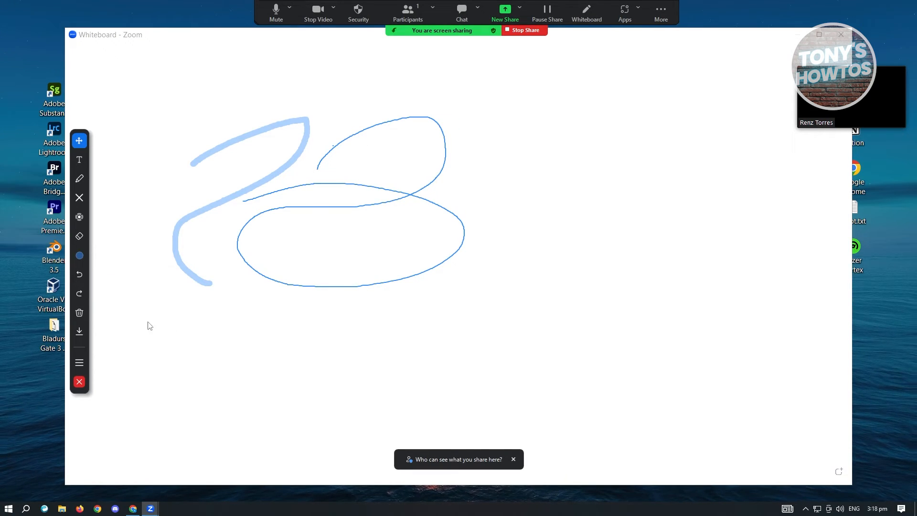
left_click(79, 312)
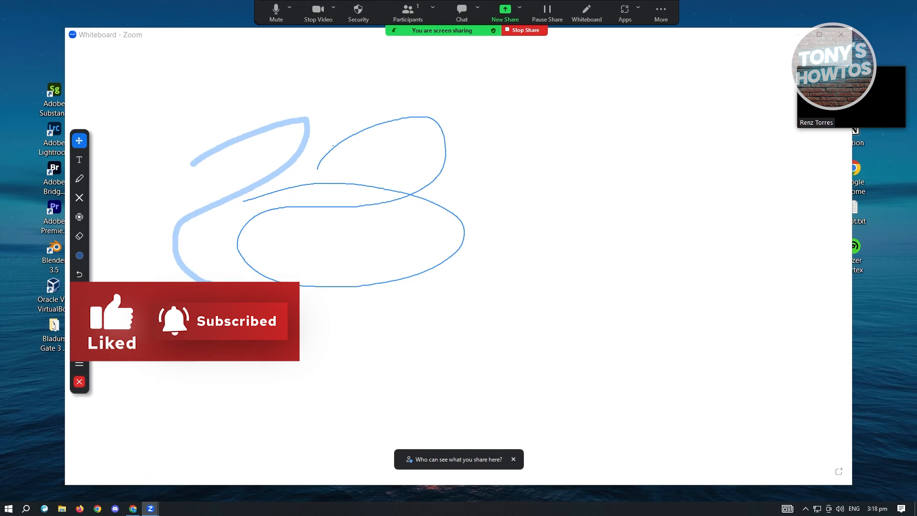
left_click(80, 312)
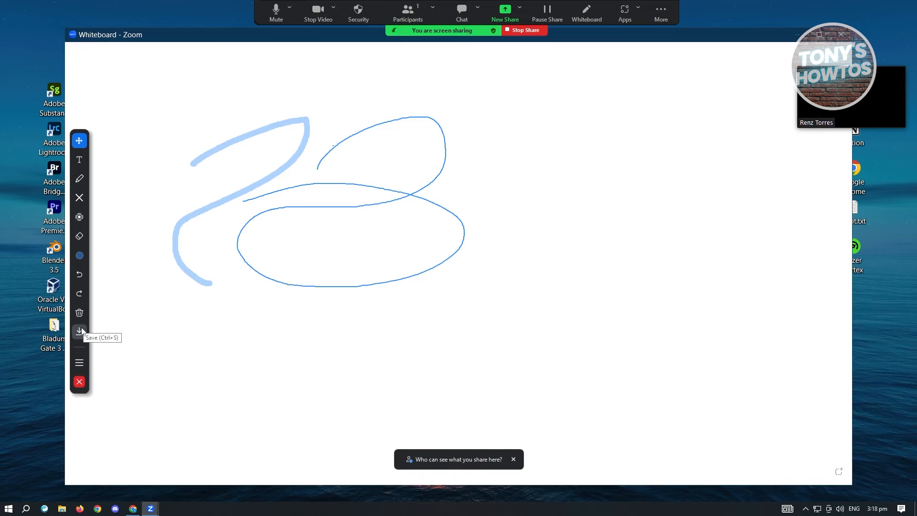
left_click(80, 330)
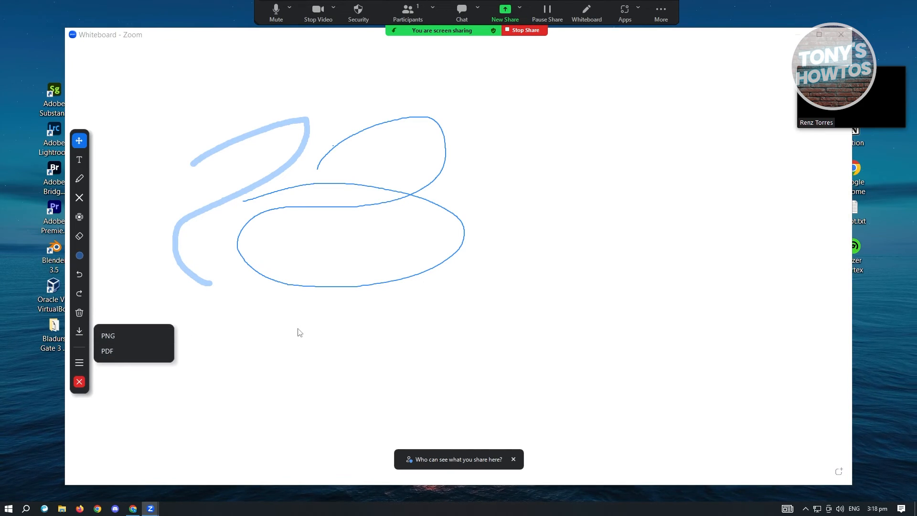
left_click(244, 301)
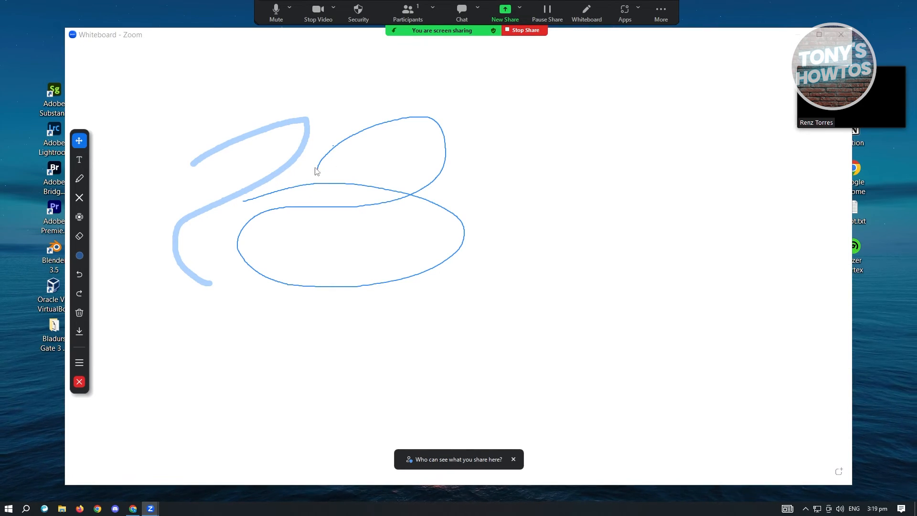
Select the thin blue loops and move them right toward the board centre.
left_click(377, 187)
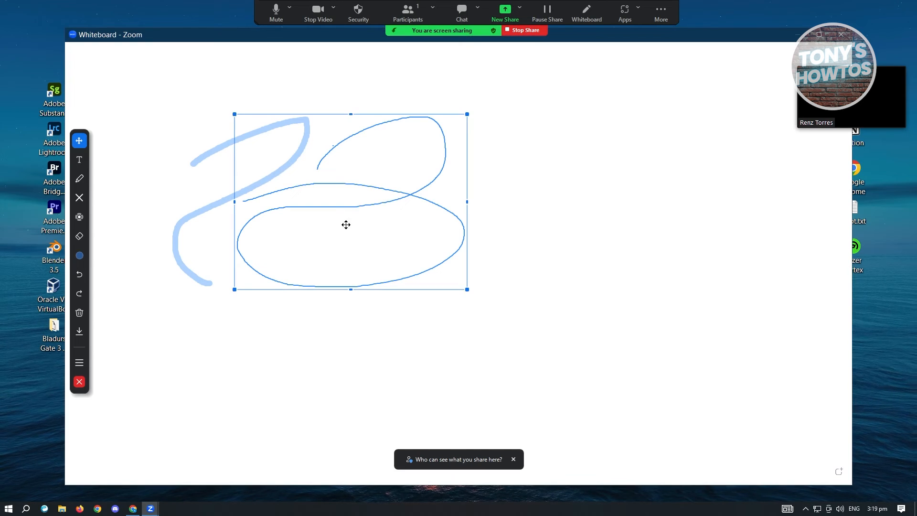
mouse_move(348, 199)
left_mouse_down()
mouse_move(500, 213)
mouse_move(449, 196)
left_mouse_up()
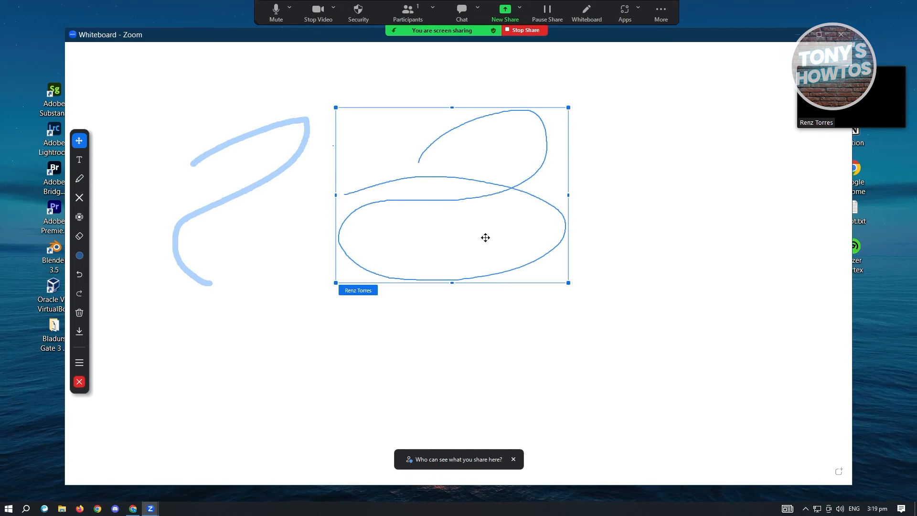
mouse_move(446, 222)
left_mouse_down()
mouse_move(374, 291)
mouse_move(557, 202)
mouse_move(532, 217)
left_mouse_up()
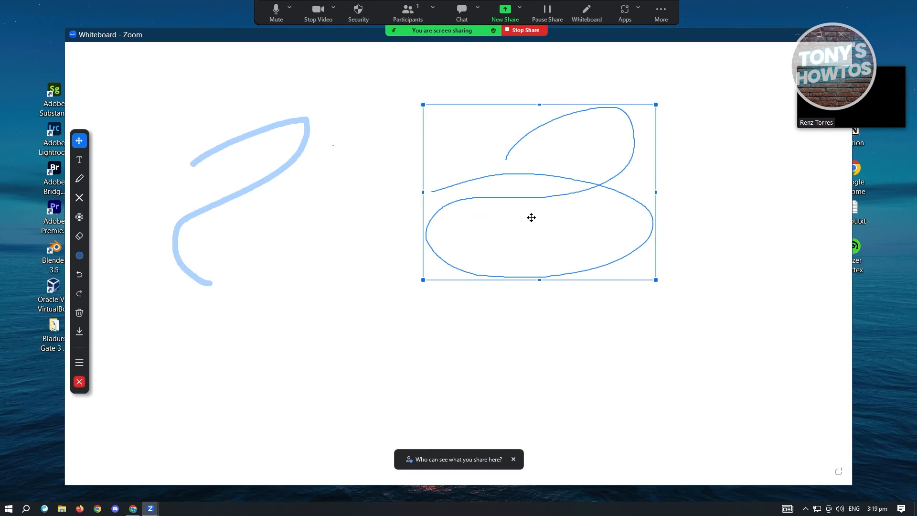
Select the thick light-blue stroke, move it up and right, then deselect it.
left_click(252, 172)
left_click(238, 196)
mouse_move(238, 196)
left_mouse_down()
mouse_move(327, 188)
mouse_move(304, 229)
mouse_move(277, 180)
left_mouse_up()
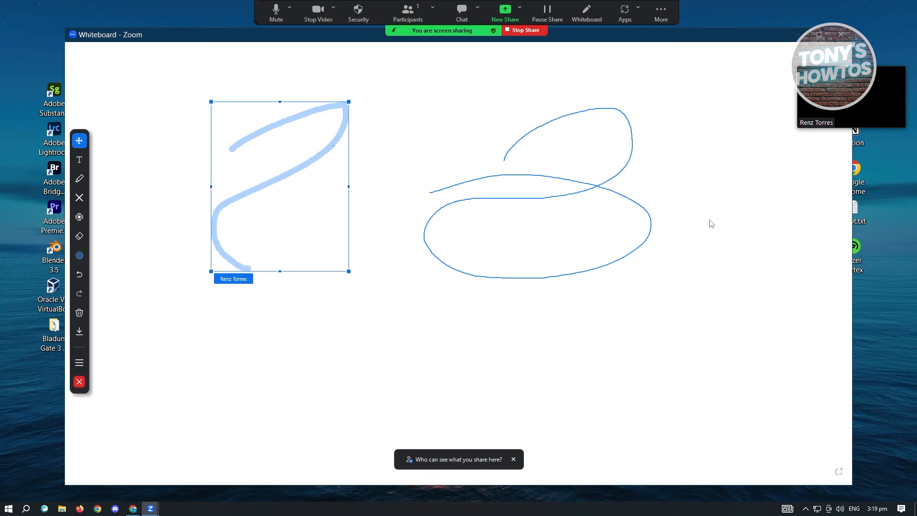
mouse_move(626, 209)
left_mouse_down()
mouse_move(541, 213)
mouse_move(483, 194)
mouse_move(510, 197)
left_mouse_up()
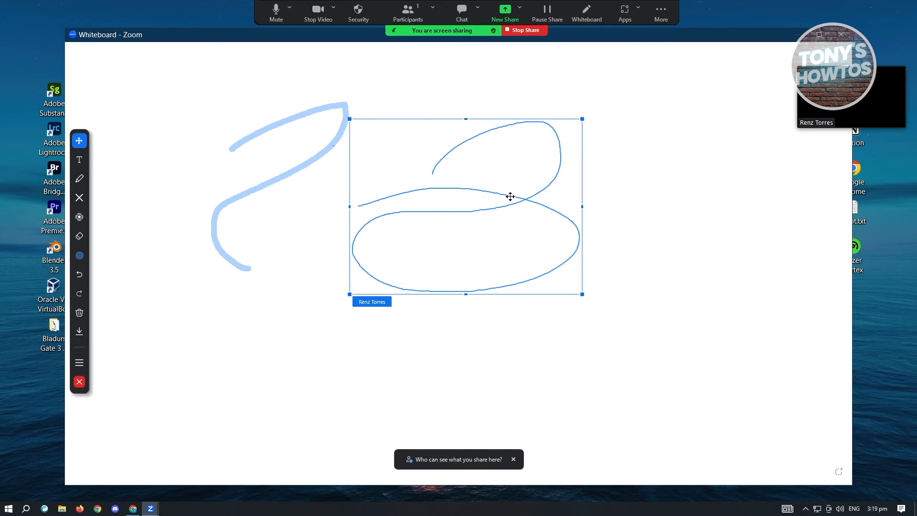